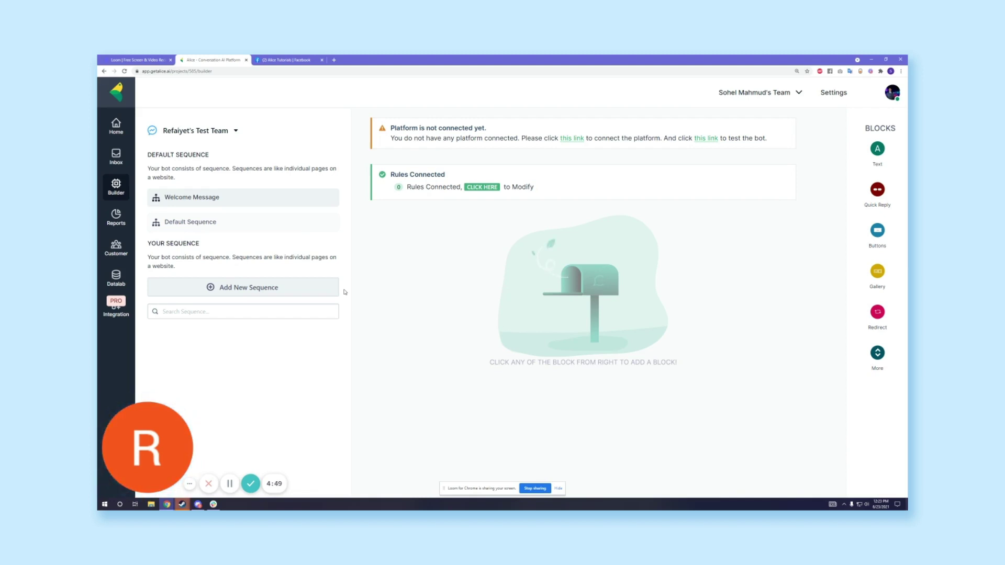
# Open the bot builder's channel dropdown to show the SELECT CHANNEL list.
pyautogui.click(212, 132)
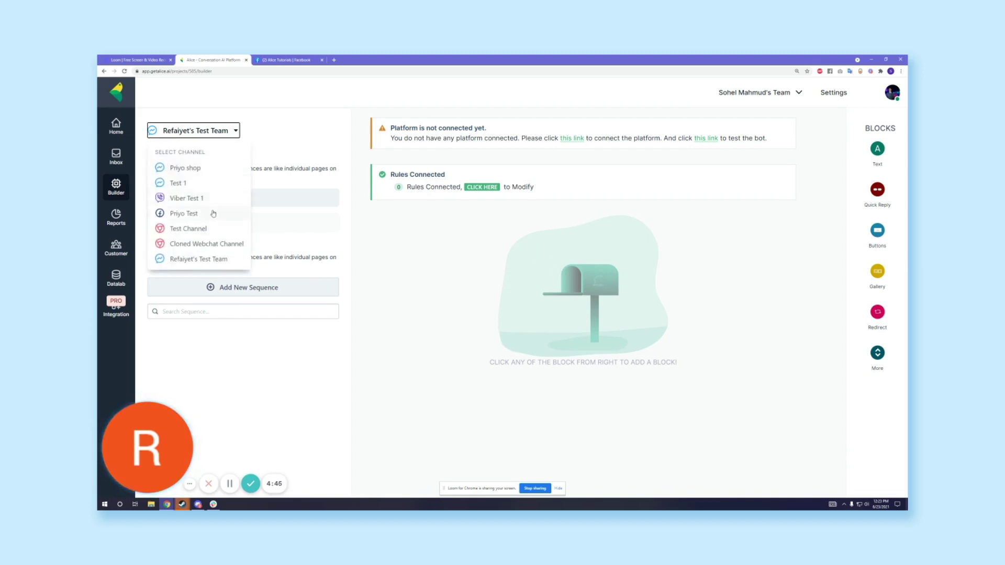
# Select the Test Team channel and open its empty Welcome Message sequence.
pyautogui.click(214, 265)
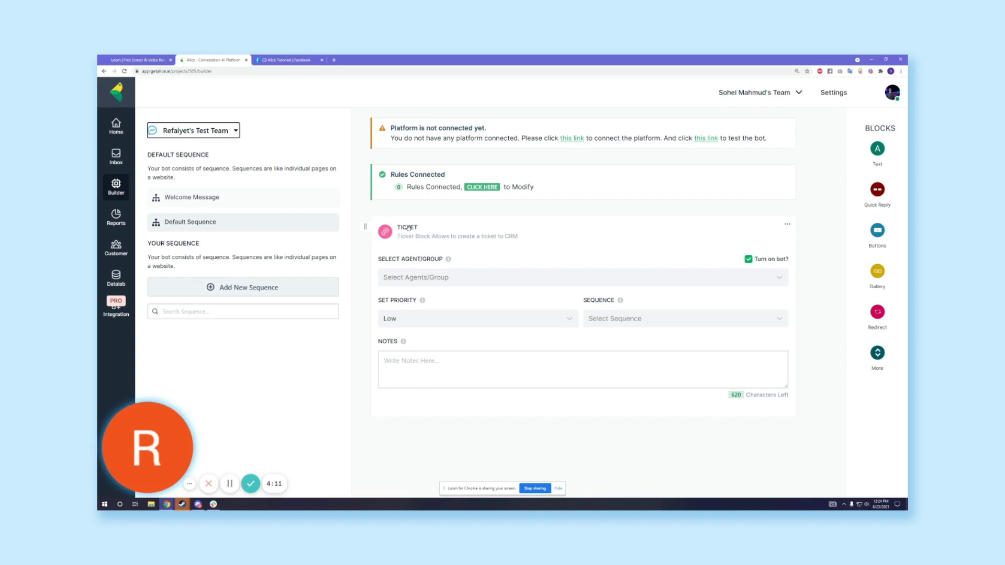
pyautogui.click(223, 201)
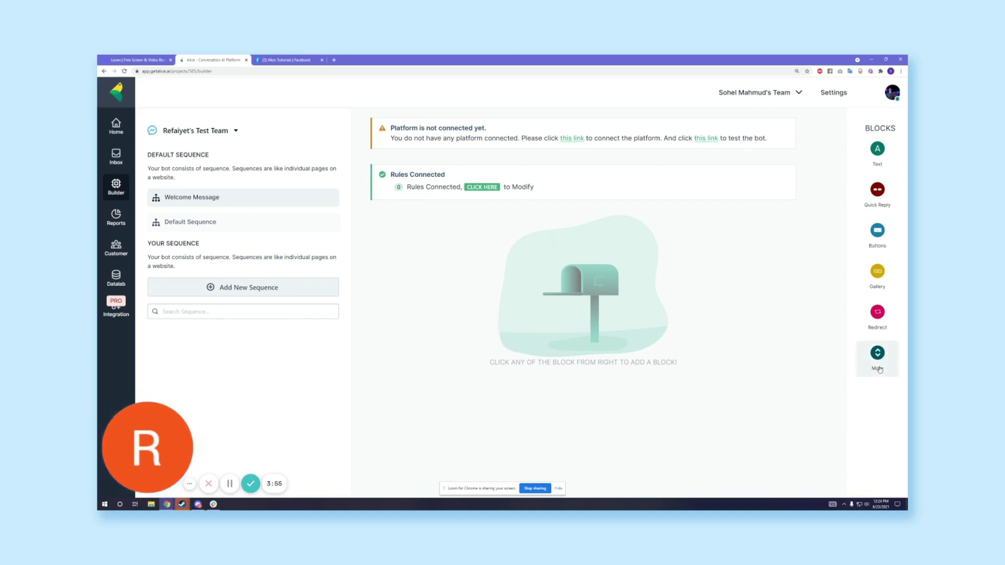
# Add and save a Text block reading 'Hello! Welcome to our platform!' in Welcome Message.
pyautogui.click(877, 149)
pyautogui.click(432, 271)
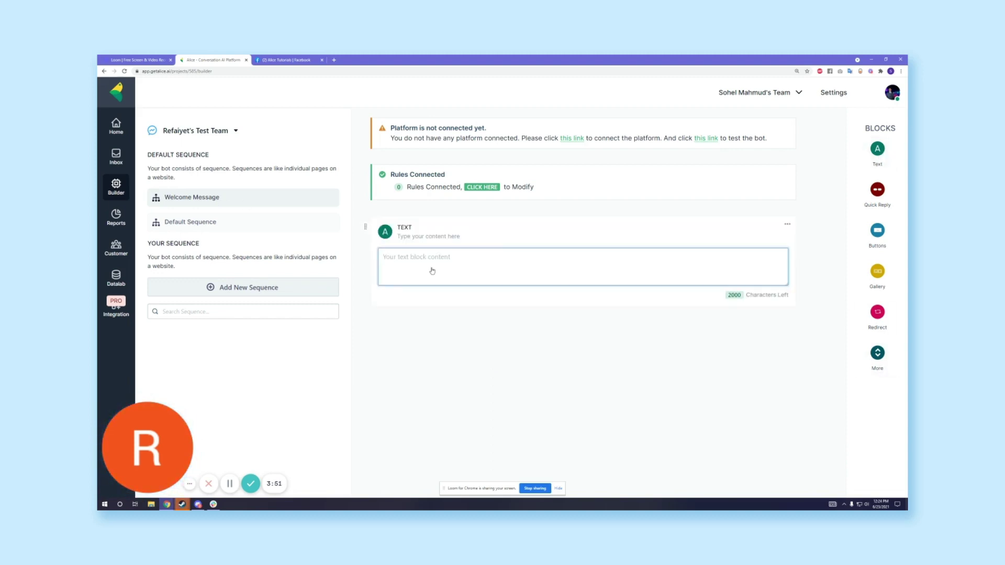
pyautogui.write('Hello! Wel')
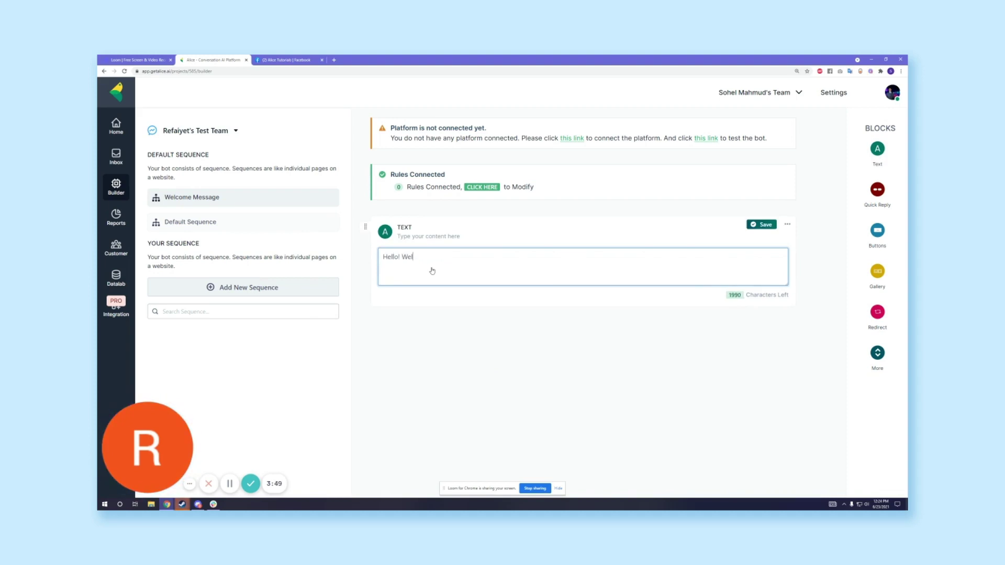
pyautogui.write('come to our platform!')
pyautogui.click(763, 225)
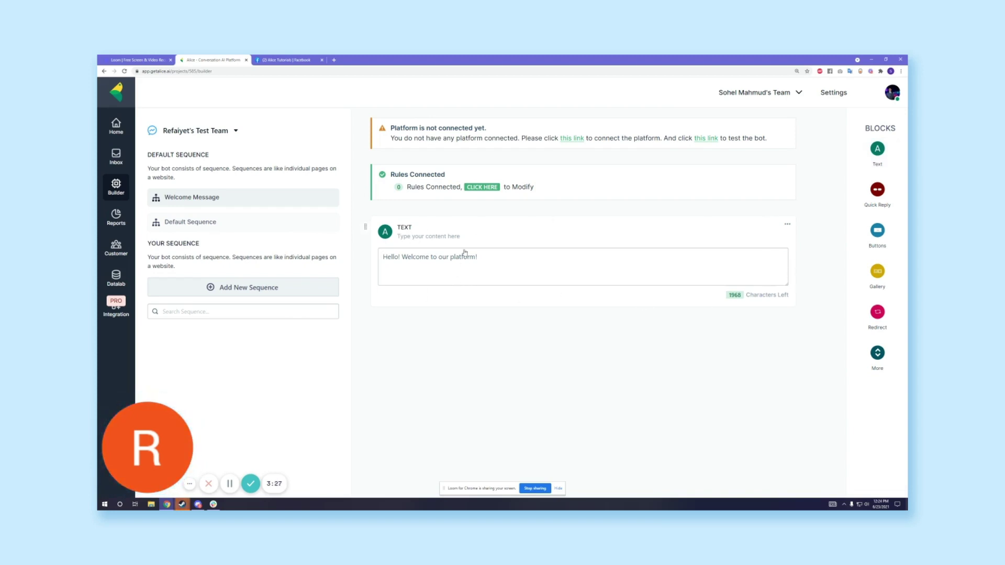
pyautogui.click(878, 353)
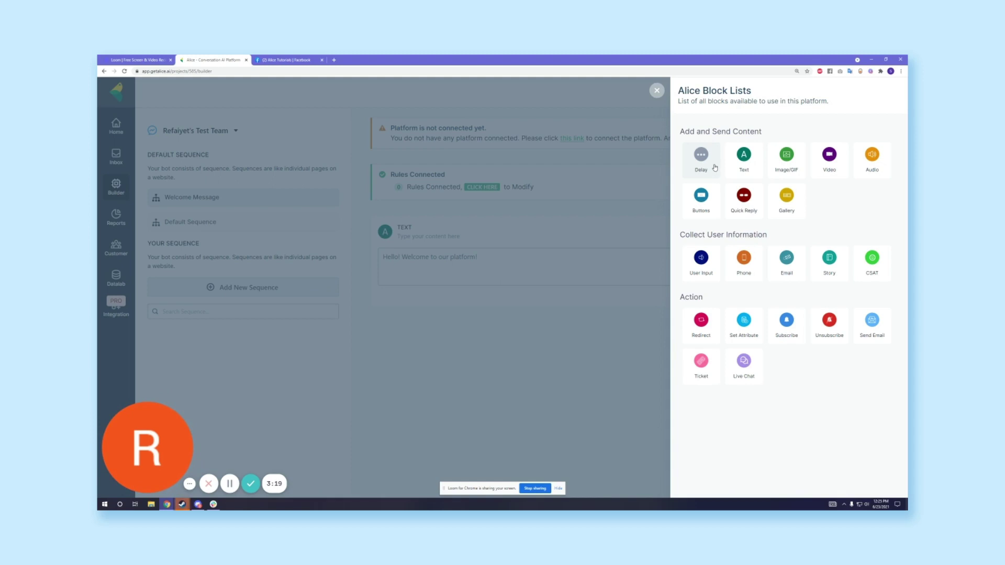
pyautogui.click(657, 90)
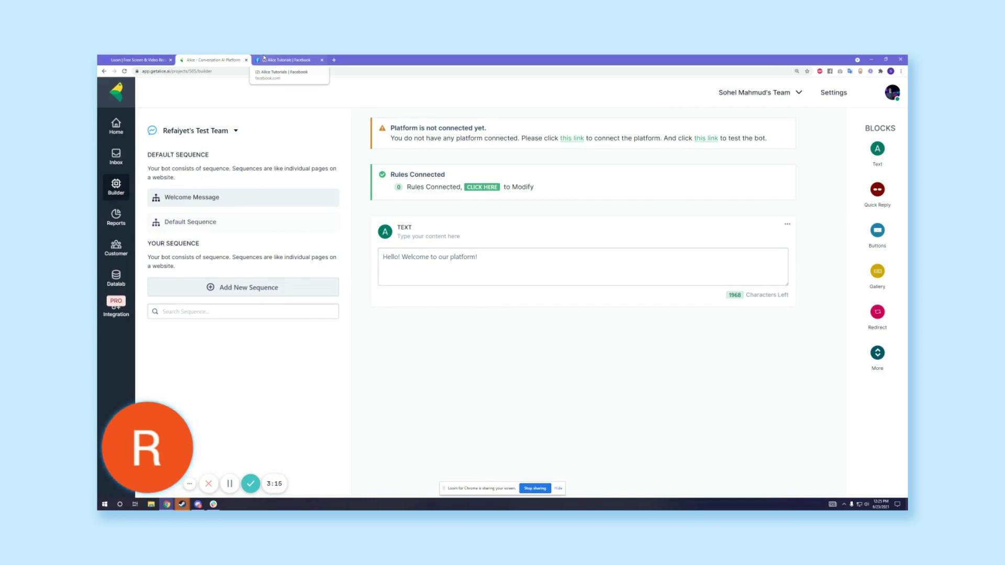
# Delete the existing Alice Tutorials conversation in Facebook Messenger.
pyautogui.click(264, 58)
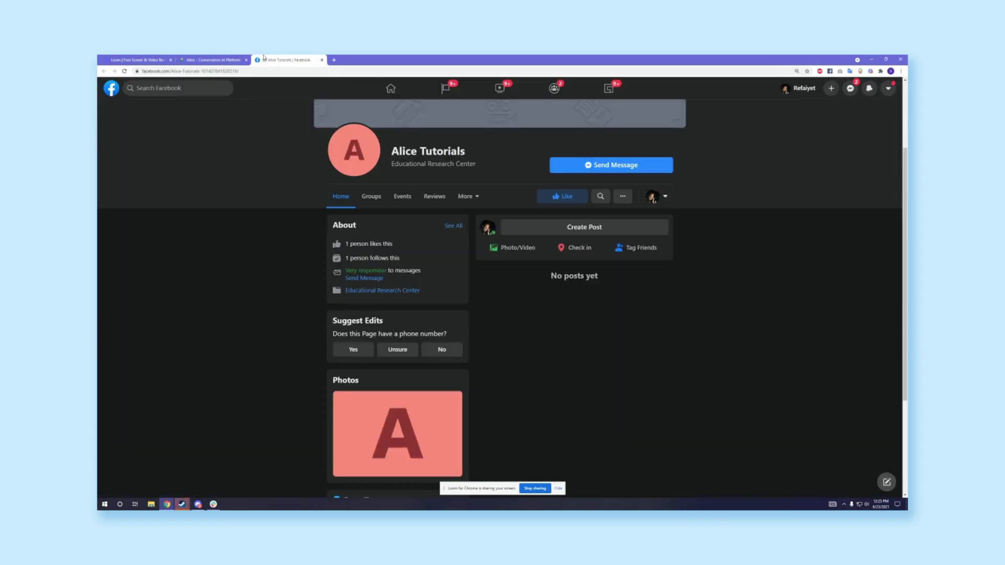
pyautogui.click(626, 166)
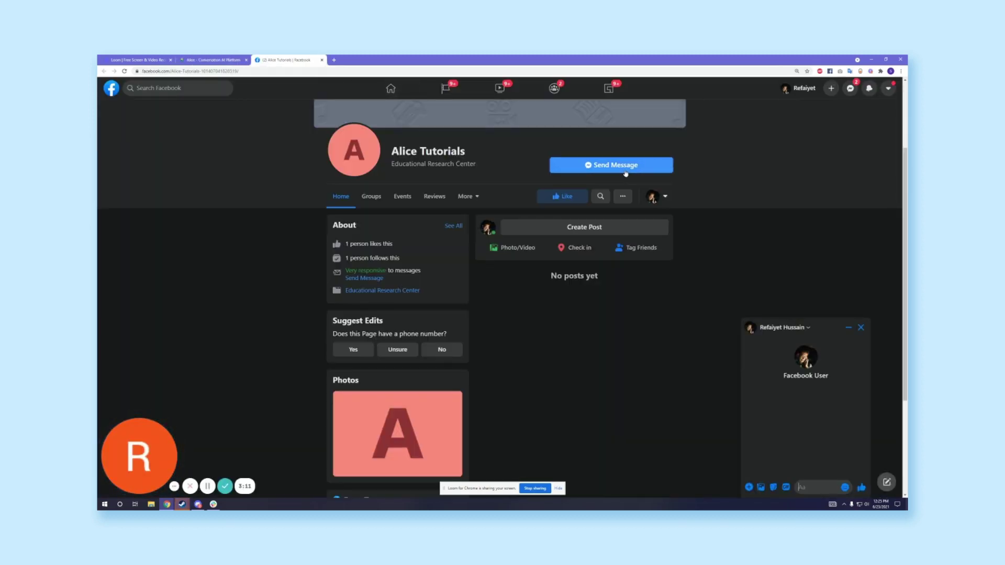
pyautogui.click(783, 327)
pyautogui.click(720, 442)
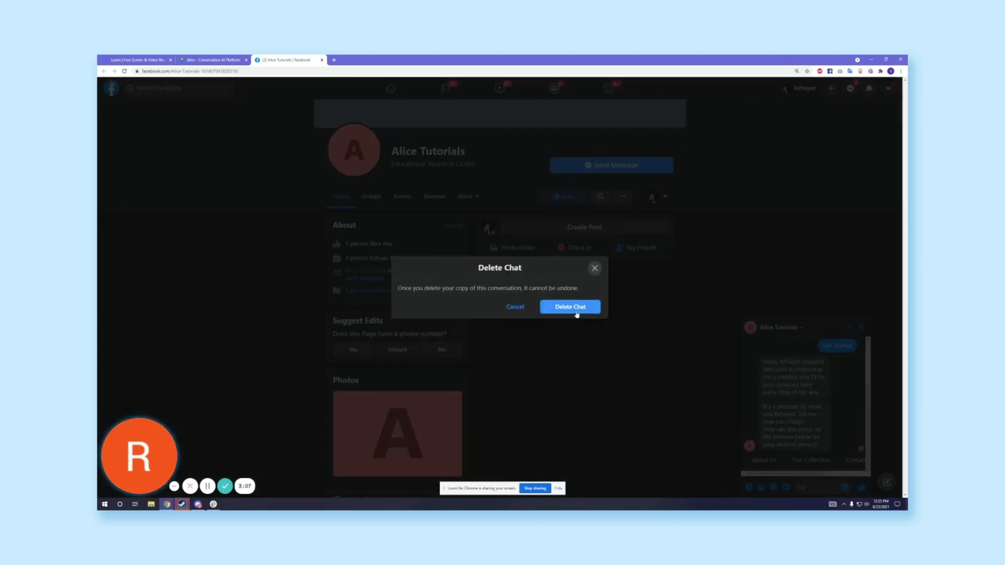
pyautogui.click(576, 310)
# Start a fresh chat with Get Started and check the bot's 'Hello! Welcome to our platform!' reply.
pyautogui.click(644, 167)
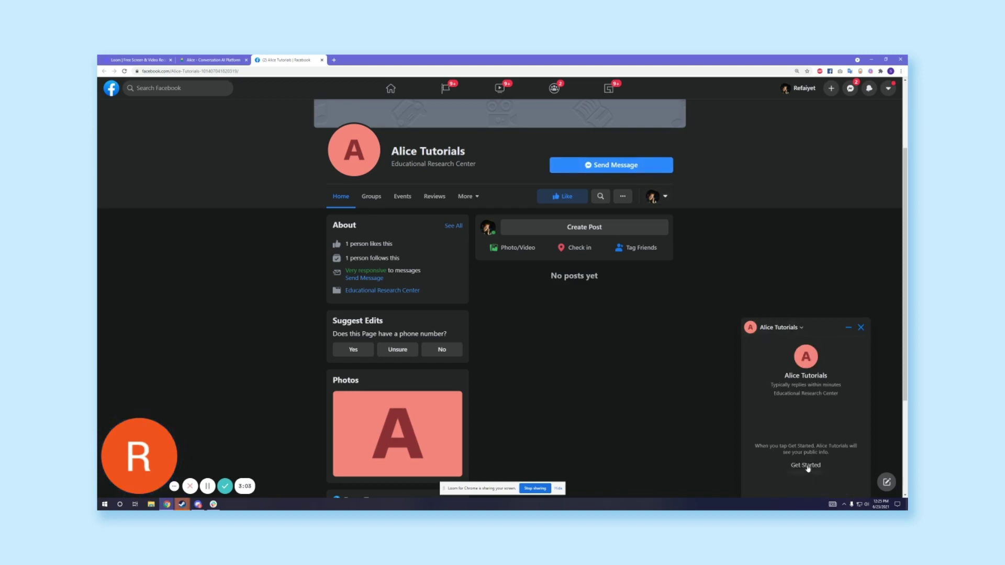
pyautogui.click(808, 467)
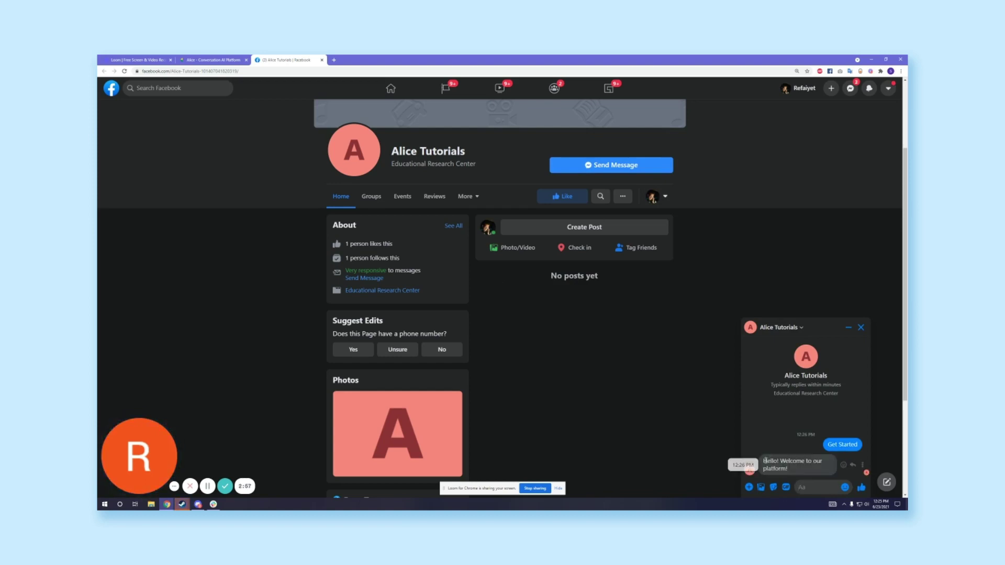
pyautogui.moveTo(763, 461); pyautogui.dragTo(796, 471)
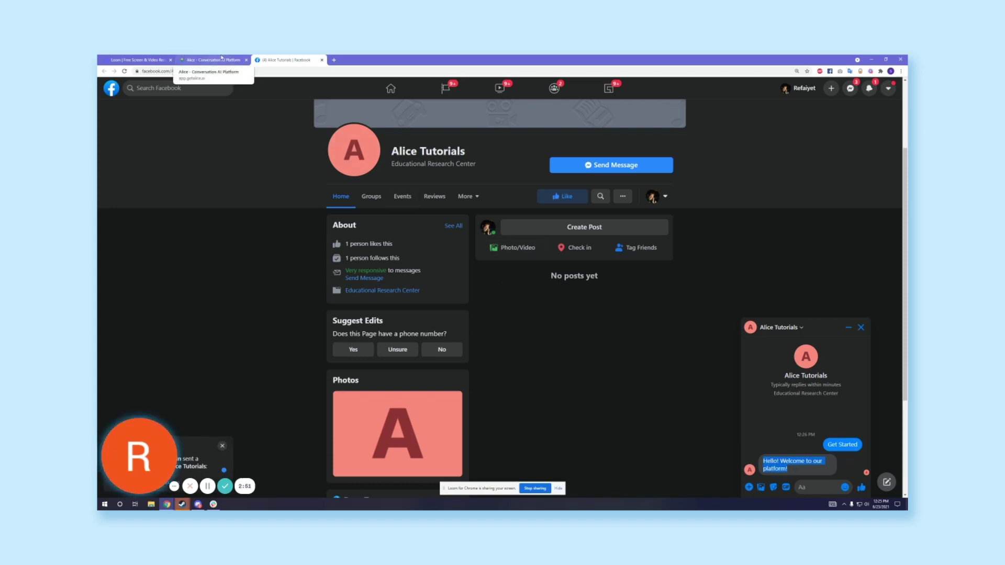
pyautogui.click(221, 58)
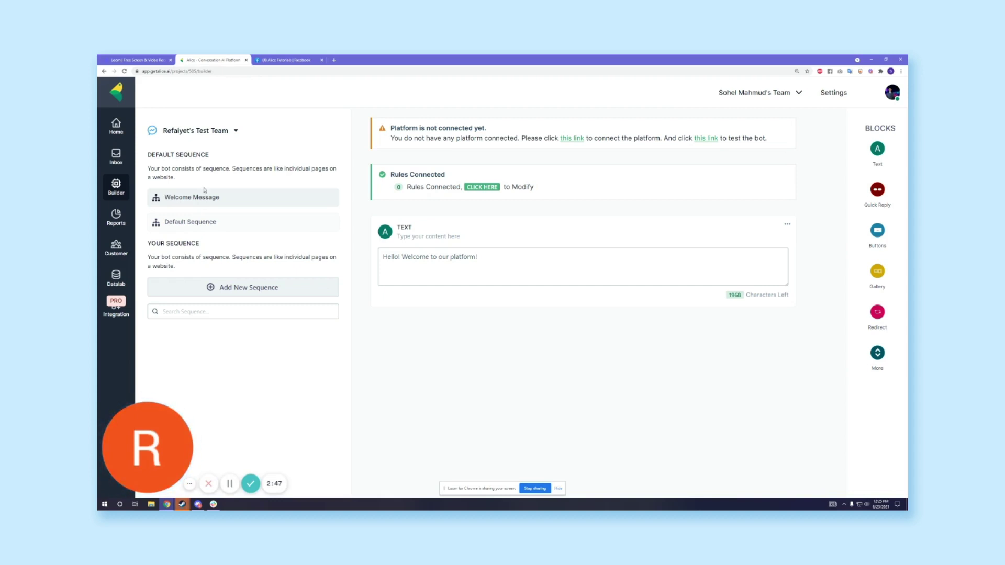
# In the Default Sequence, place a new empty Text block above the Low-priority Ticket block.
pyautogui.click(195, 227)
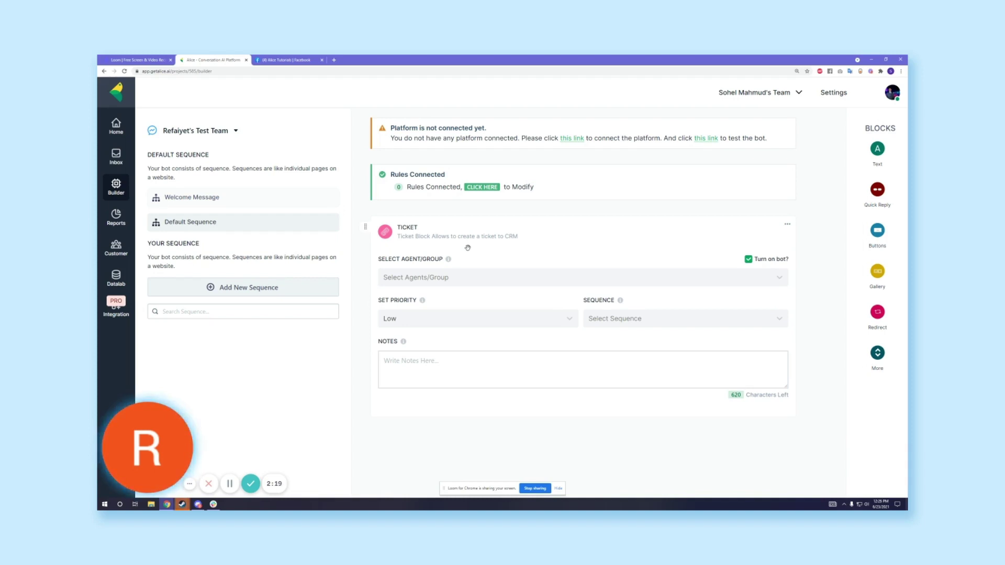
pyautogui.click(586, 362)
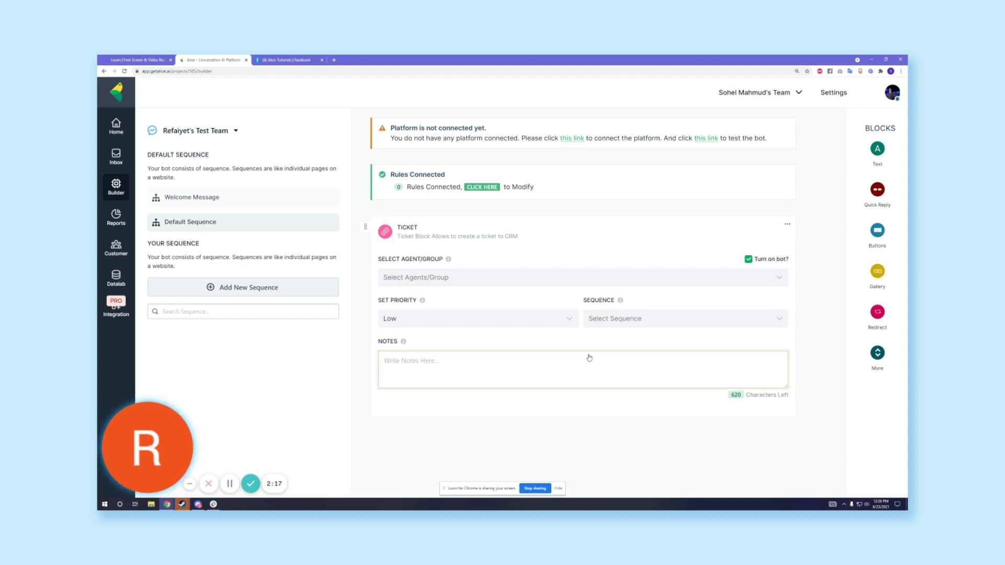
pyautogui.click(866, 171)
pyautogui.moveTo(428, 389); pyautogui.dragTo(404, 175)
# Save the fallback text 'Sorry, I could not understand you. Our customer care service will get in touch…'.
pyautogui.click(411, 221)
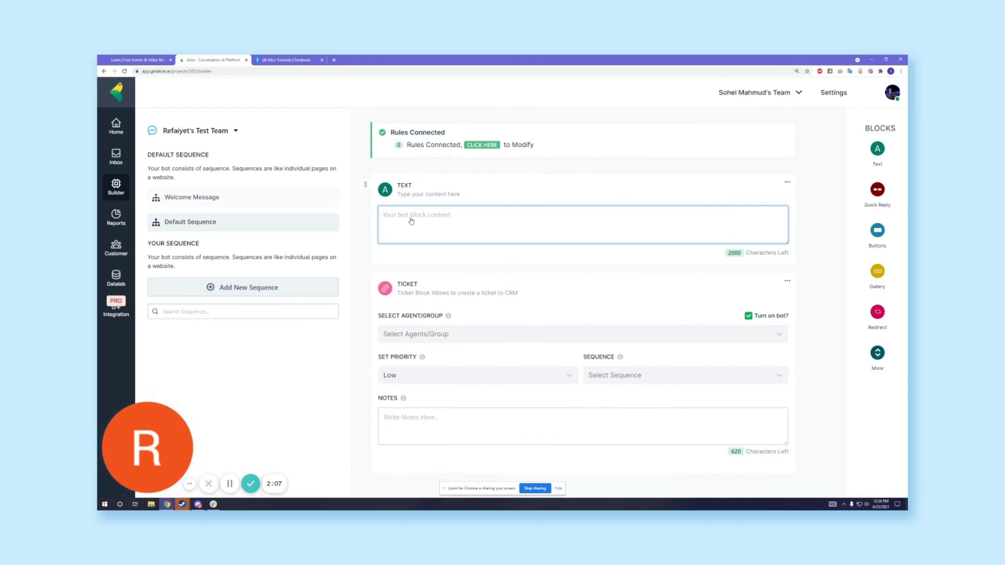
pyautogui.write('Sorry ')
pyautogui.write(' I could not understand you. ')
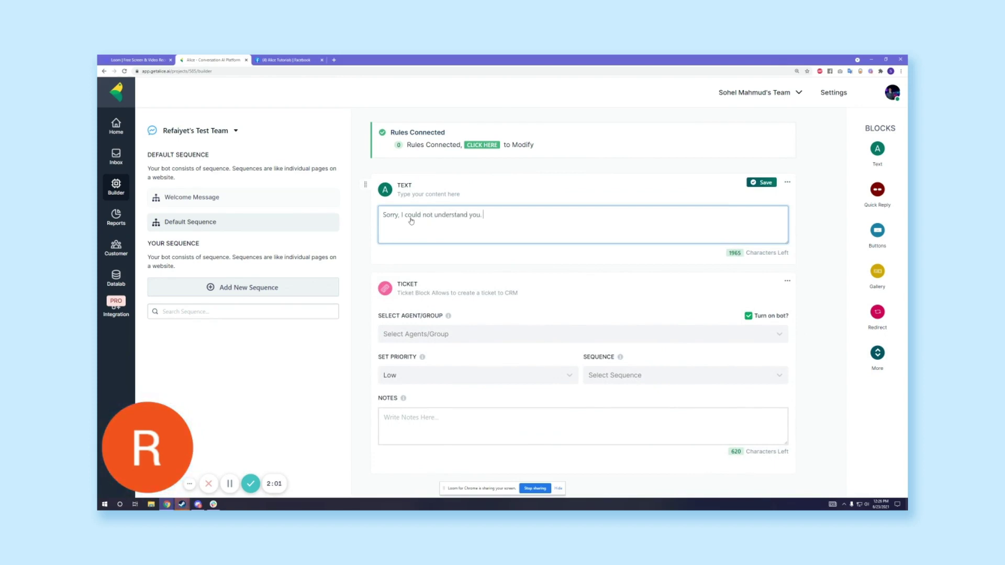
pyautogui.write('Our customer care ser')
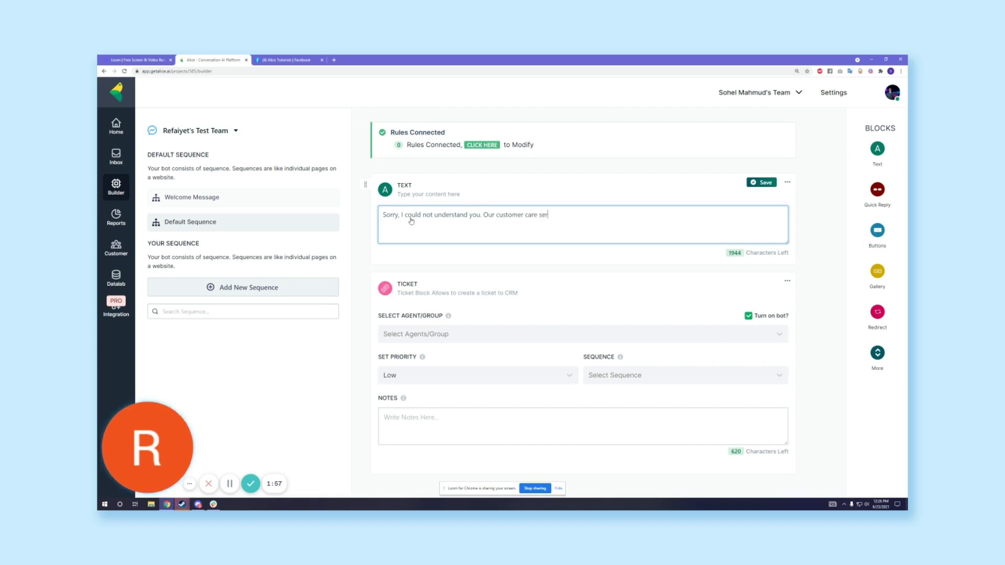
pyautogui.write('vice will get in ')
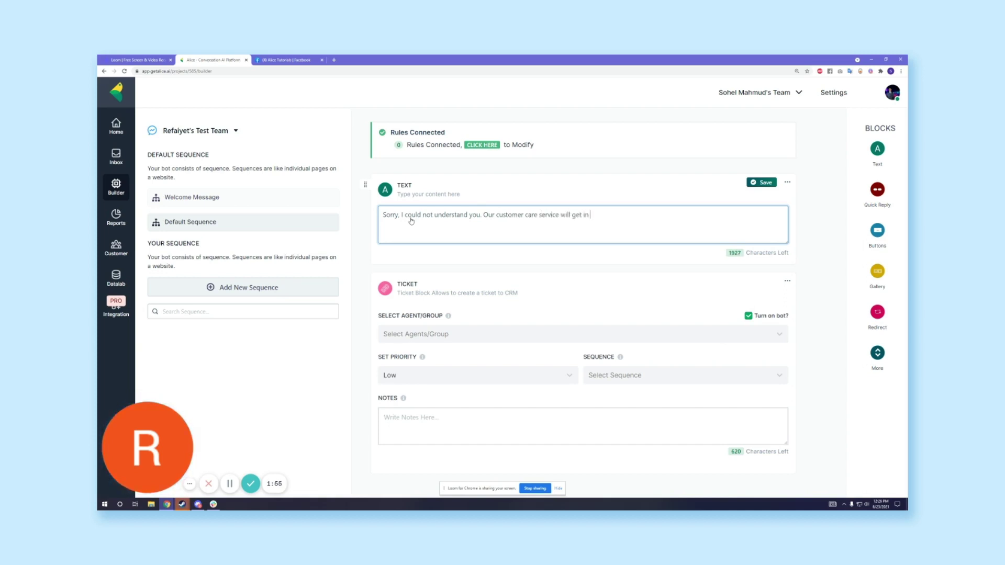
pyautogui.write('touch with you shortly!')
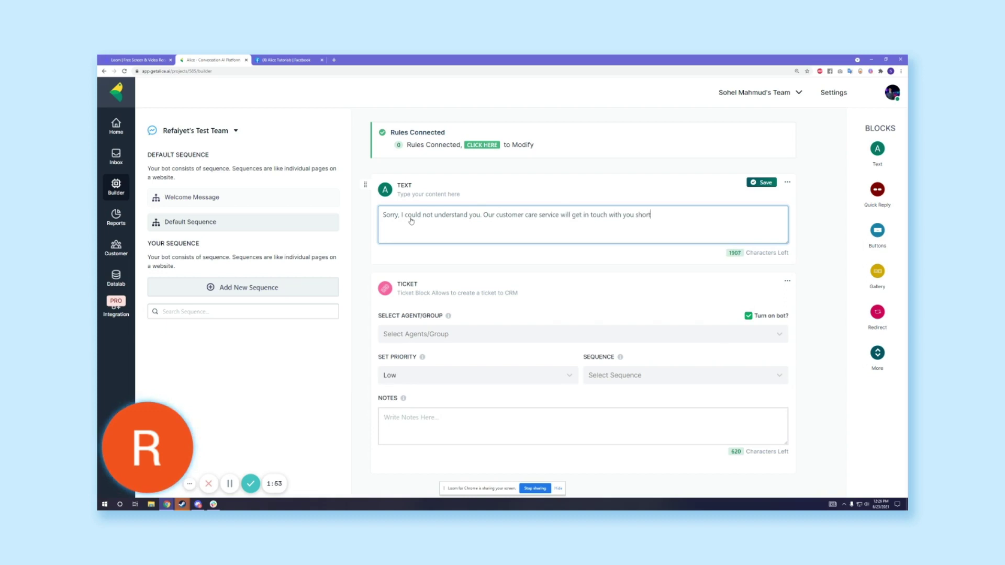
pyautogui.click(762, 182)
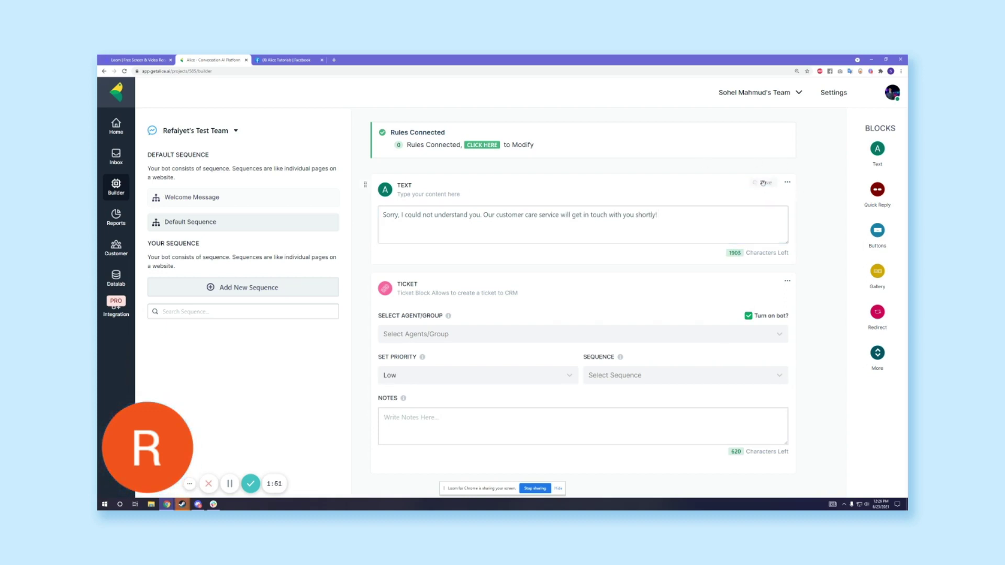
# Send 'abc123' in the Alice Tutorials Messenger chat and check the bot's fallback apology reply.
pyautogui.click(286, 59)
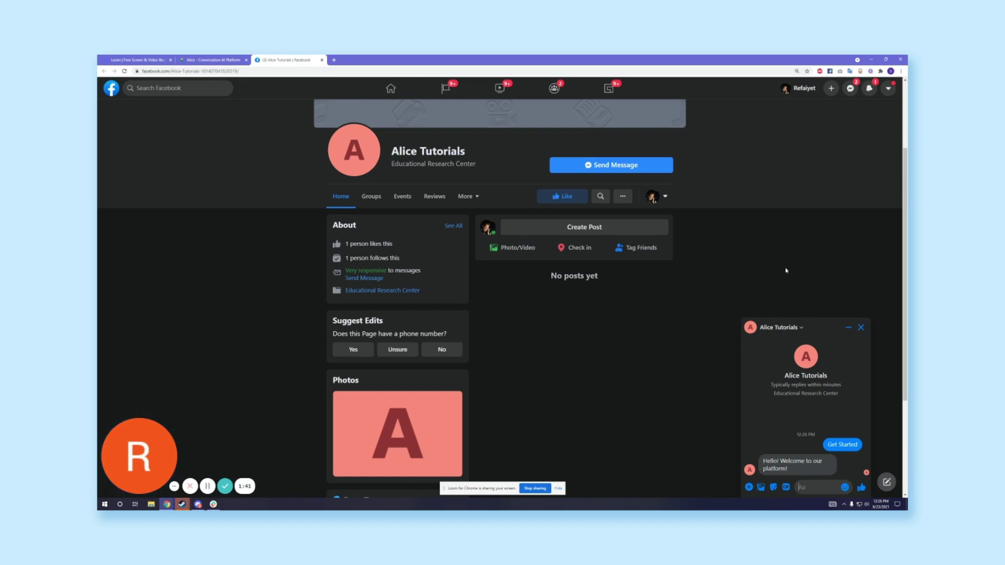
pyautogui.write('abcv')
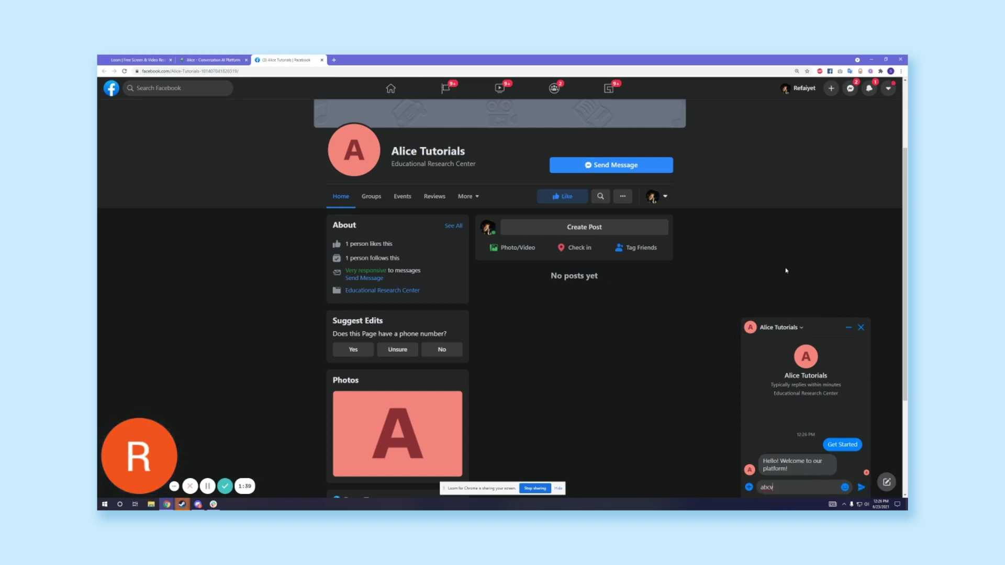
pyautogui.press('BackSpace')
pyautogui.write('123')
pyautogui.press('Return')
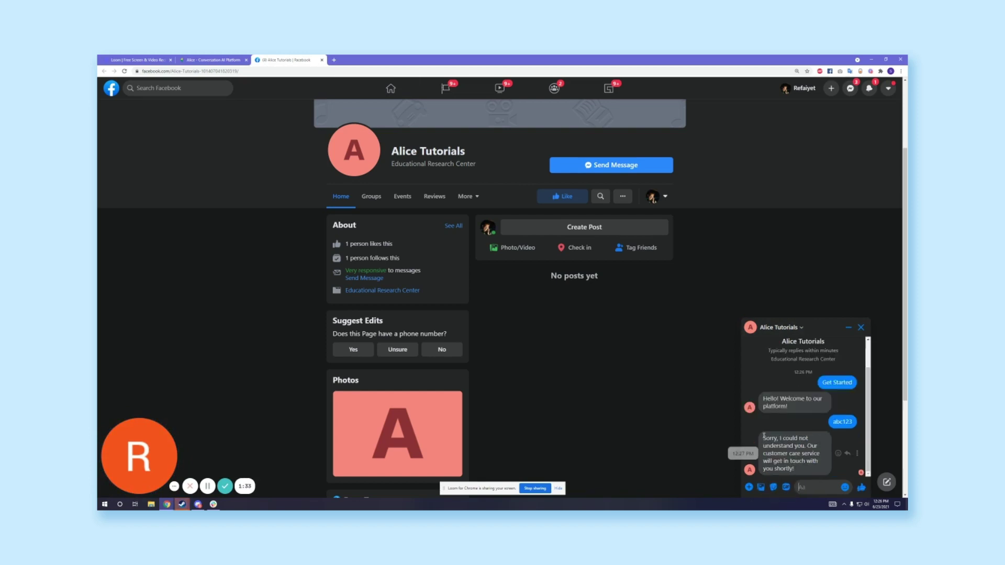
pyautogui.moveTo(763, 438); pyautogui.dragTo(804, 472)
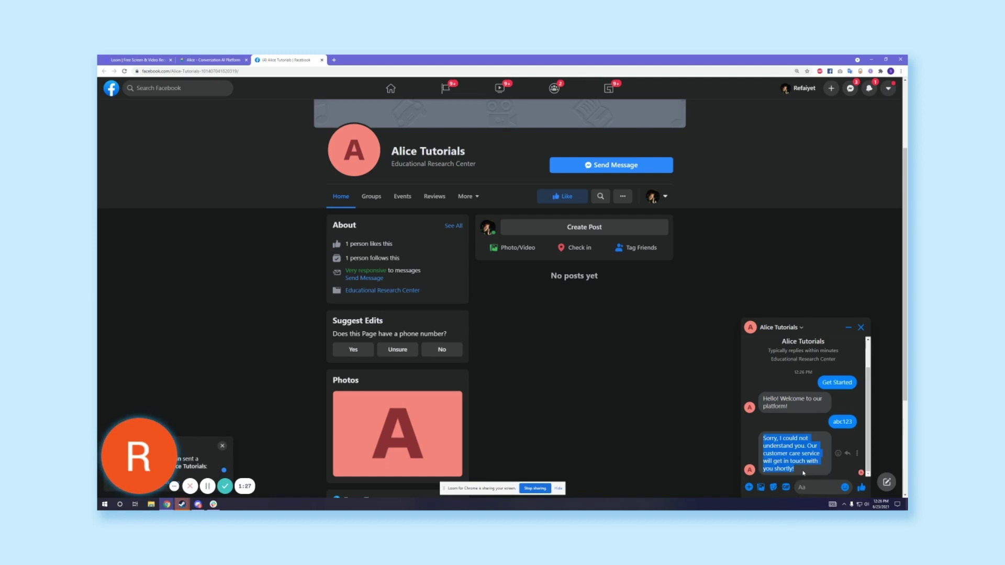
pyautogui.click(205, 60)
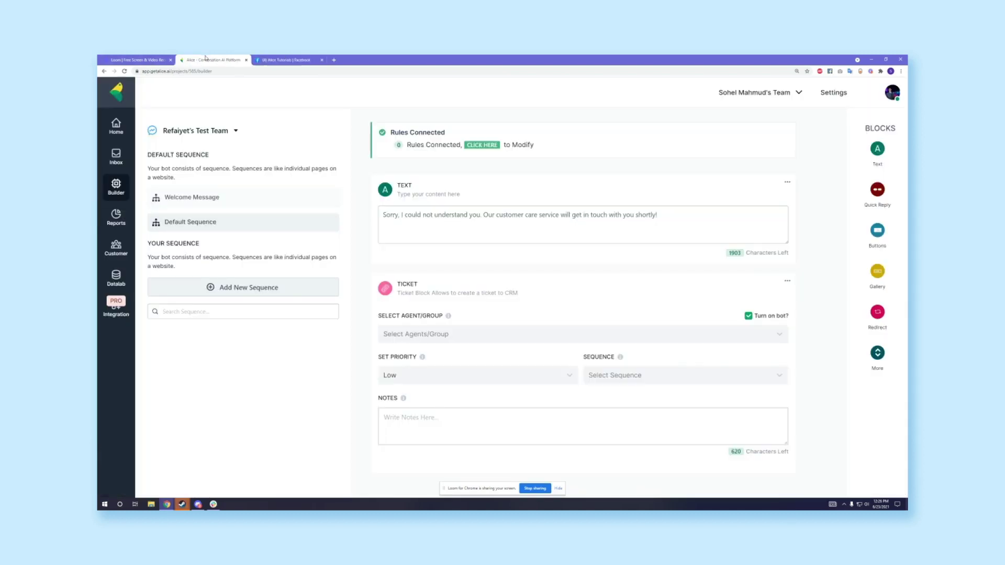
pyautogui.click(116, 158)
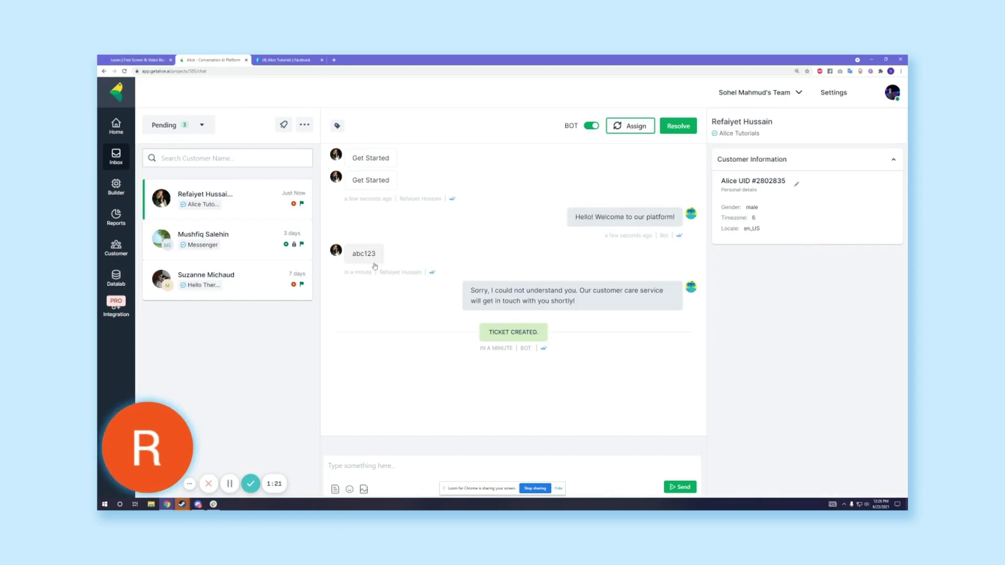
pyautogui.click(113, 193)
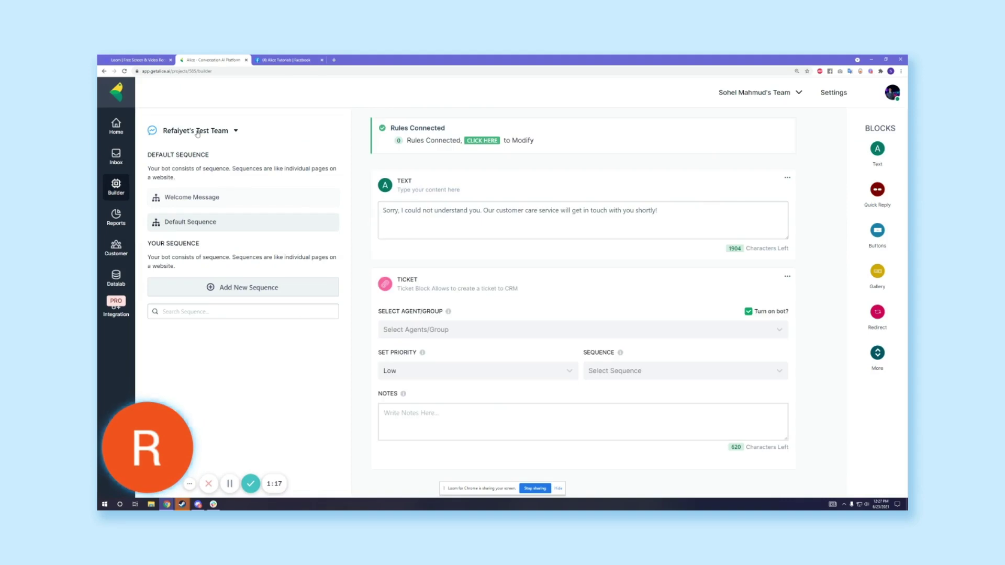